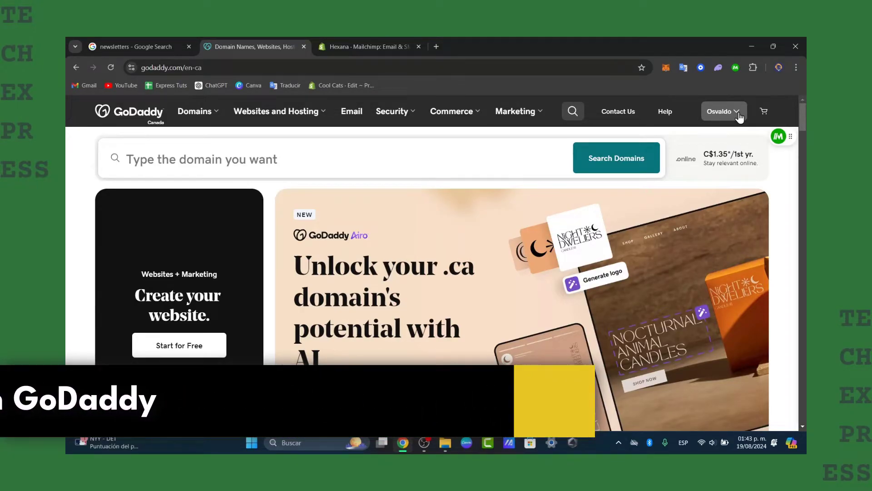
Step: Scroll down and back up the signed-in GoDaddy Canada home page
{"action": "scroll", "coordinate": [654, 186], "scroll_direction": "down", "scroll_amount": 3}
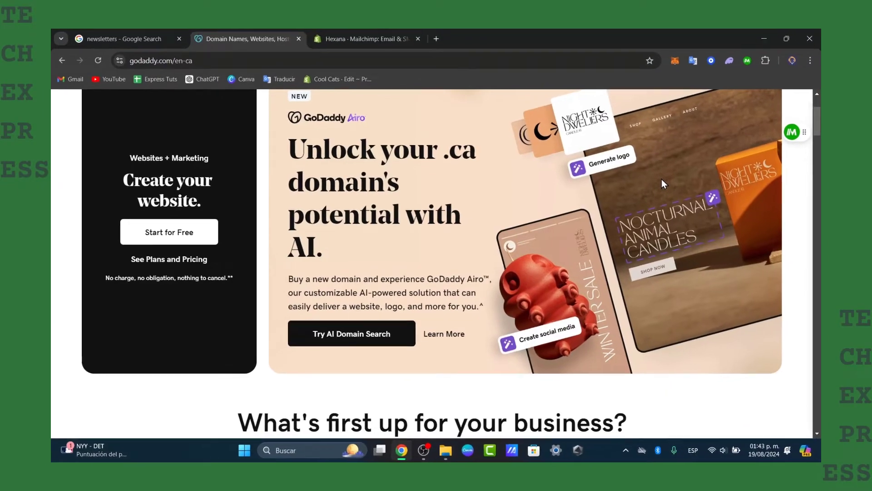
{"action": "scroll", "coordinate": [654, 182], "scroll_direction": "up", "scroll_amount": 3}
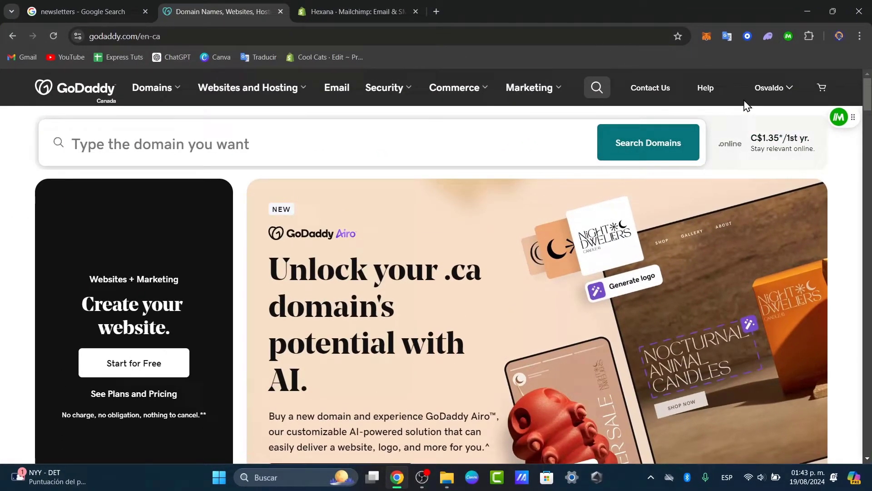
Step: Go to My Products from the account name dropdown
{"action": "left_click", "coordinate": [776, 91]}
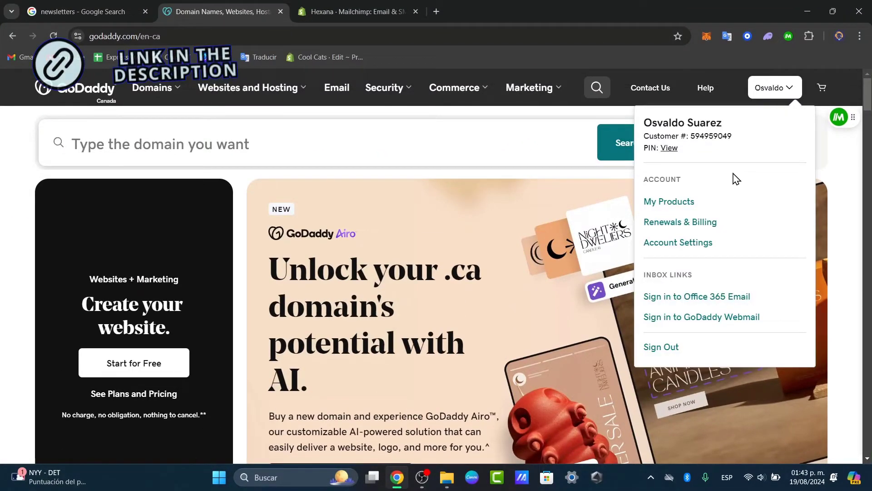
{"action": "left_click", "coordinate": [689, 207]}
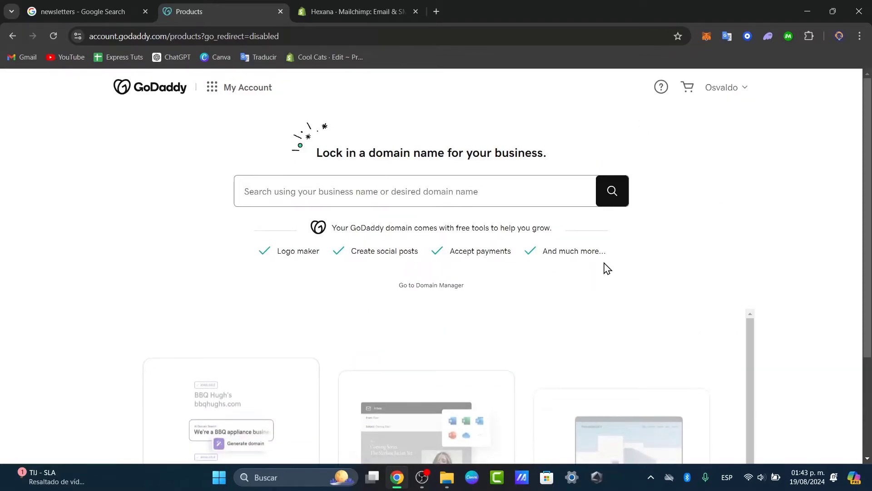
{"action": "scroll", "coordinate": [608, 269], "scroll_direction": "down", "scroll_amount": 3}
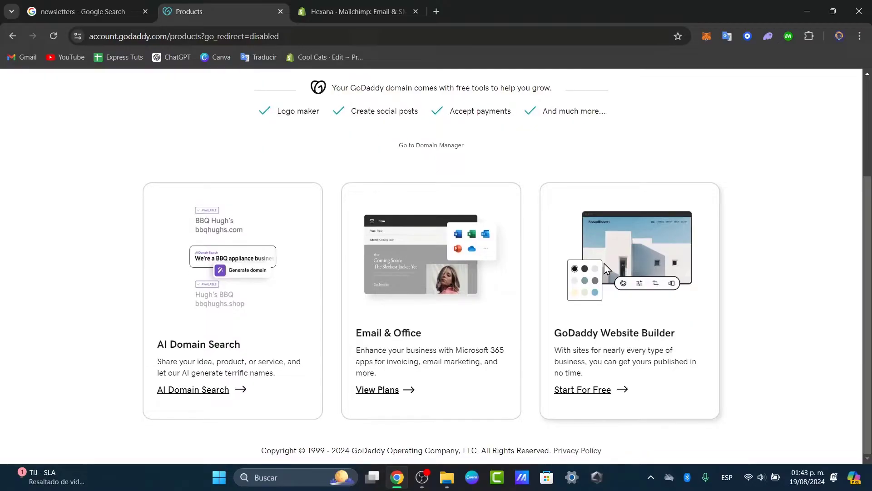
{"action": "scroll", "coordinate": [604, 264], "scroll_direction": "up", "scroll_amount": 3}
Step: Bring up the My Account menu's Quick Links on the products page
{"action": "left_click", "coordinate": [232, 92]}
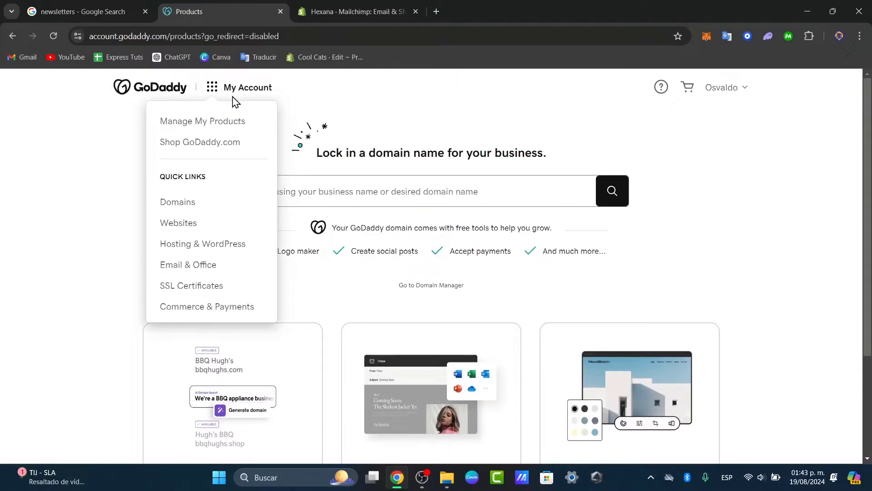
{"action": "left_click", "coordinate": [197, 129]}
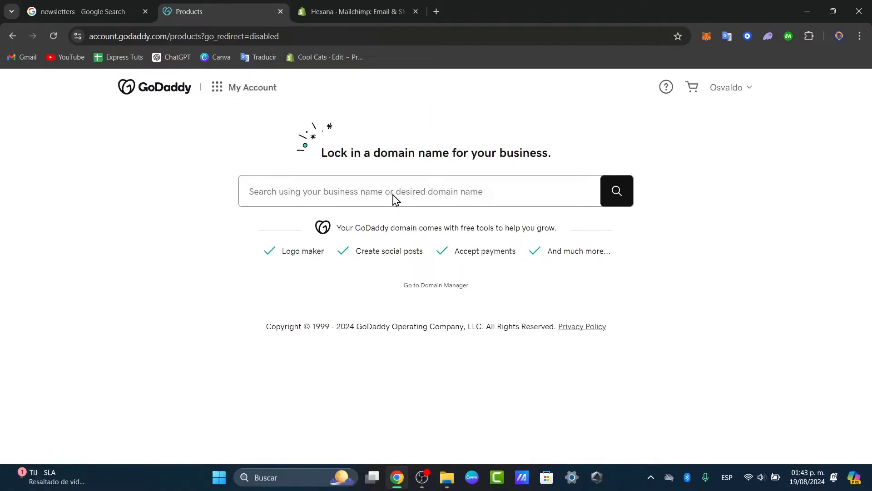
{"action": "scroll", "coordinate": [497, 267], "scroll_direction": "down", "scroll_amount": 2}
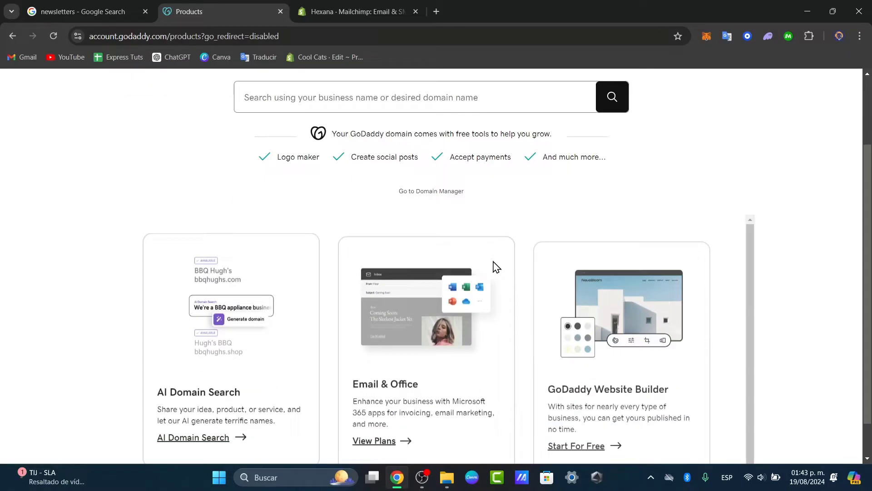
{"action": "scroll", "coordinate": [497, 267], "scroll_direction": "up", "scroll_amount": 2}
{"action": "left_click", "coordinate": [233, 88]}
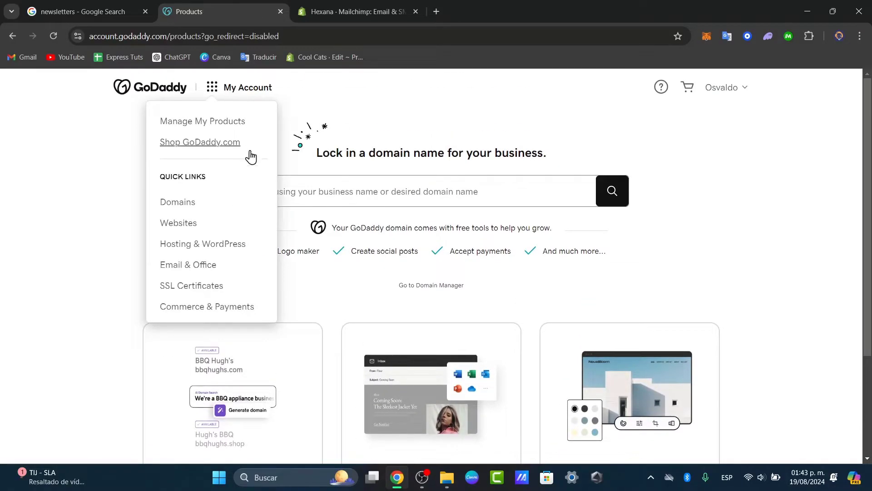
Step: Open Domains from Quick Links and exit the new-columns tour
{"action": "left_click", "coordinate": [224, 208]}
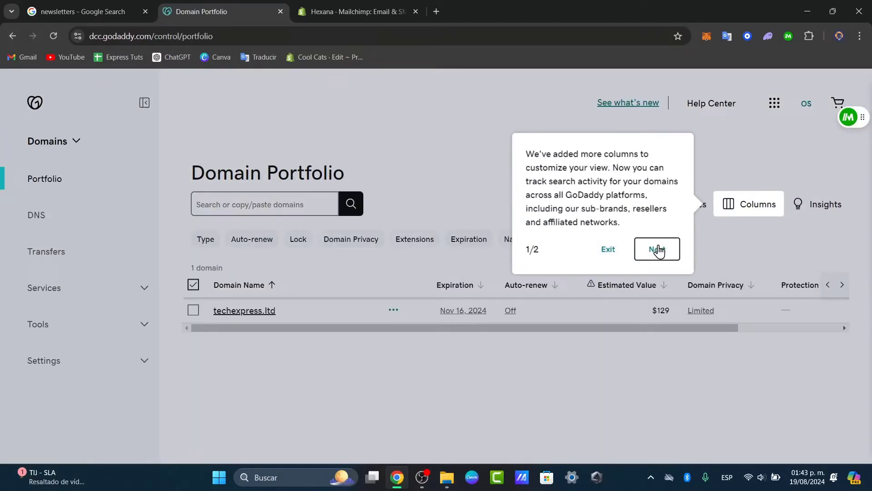
{"action": "left_click", "coordinate": [609, 248]}
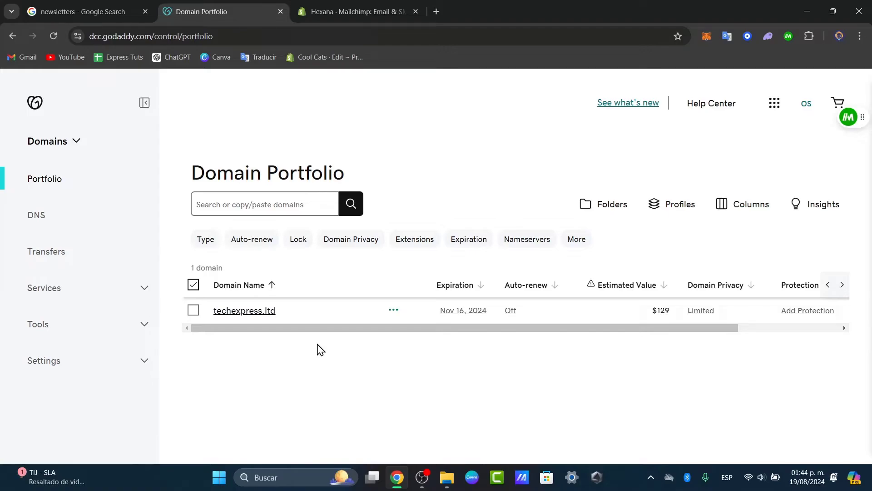
Step: Open techexpress.ltd's settings and view its DNS, then Products tab
{"action": "left_click", "coordinate": [268, 310]}
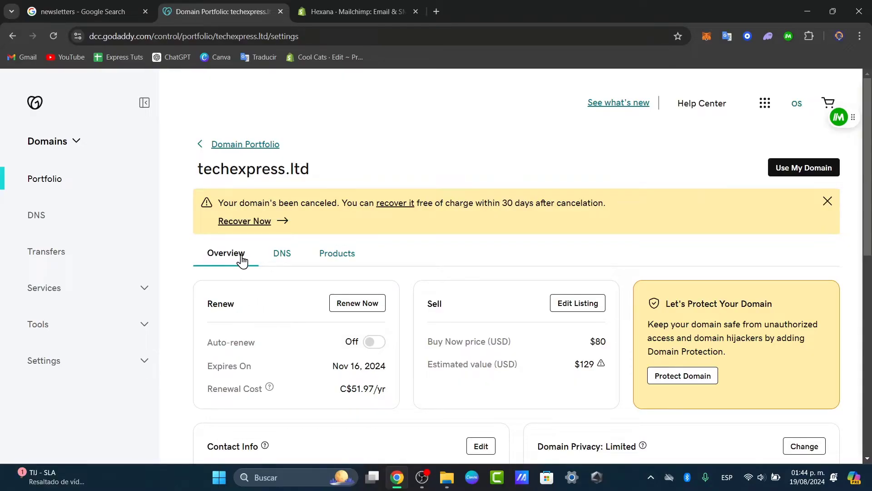
{"action": "left_click", "coordinate": [287, 259]}
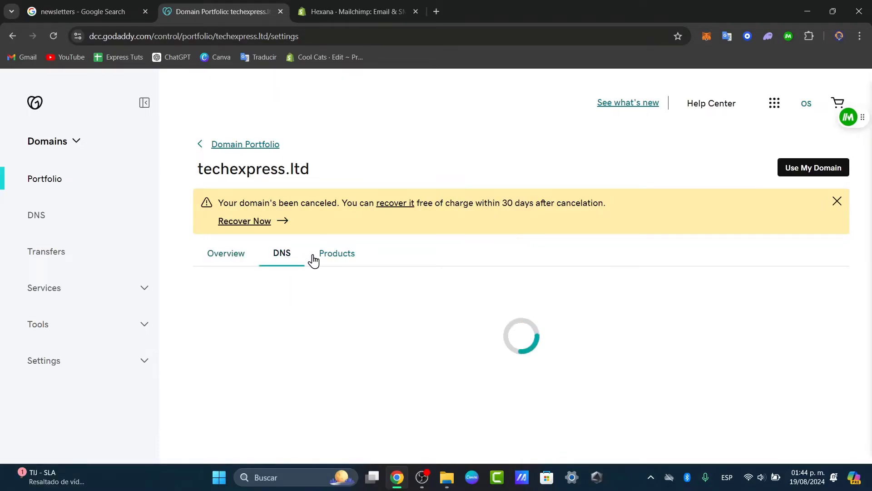
{"action": "left_click", "coordinate": [342, 257]}
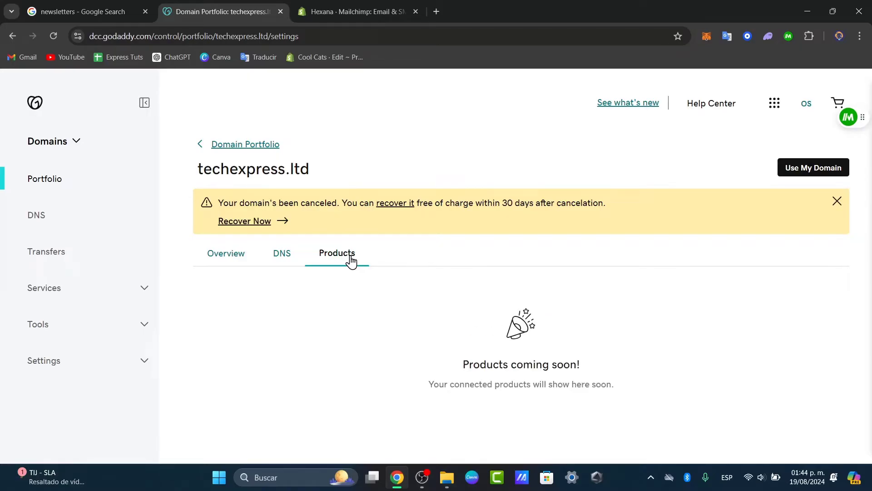
{"action": "left_click", "coordinate": [288, 260]}
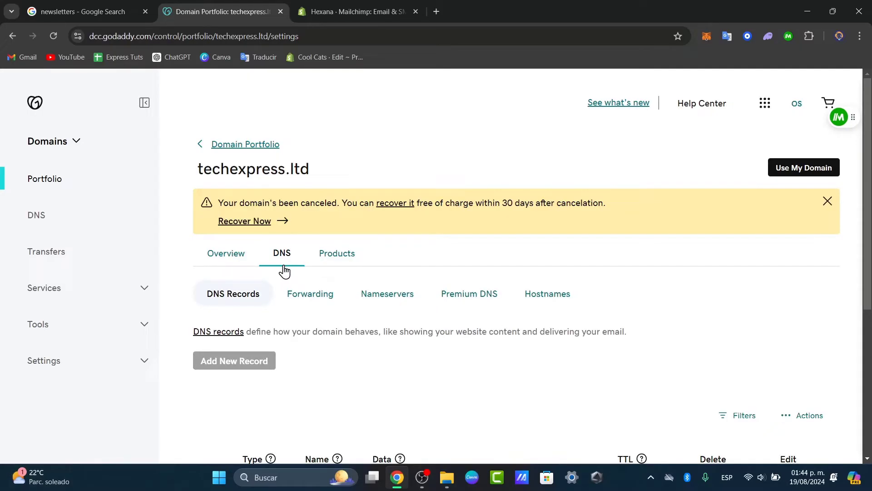
{"action": "scroll", "coordinate": [284, 271], "scroll_direction": "down", "scroll_amount": 3}
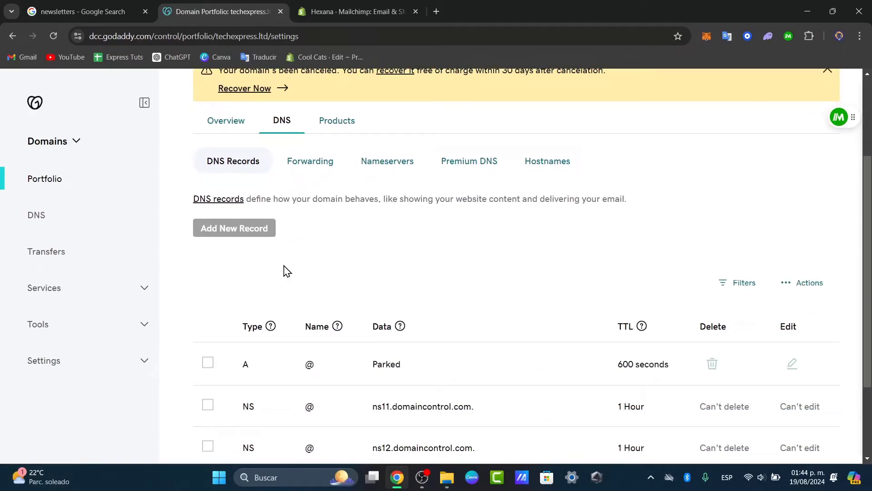
{"action": "scroll", "coordinate": [287, 271], "scroll_direction": "down", "scroll_amount": 2}
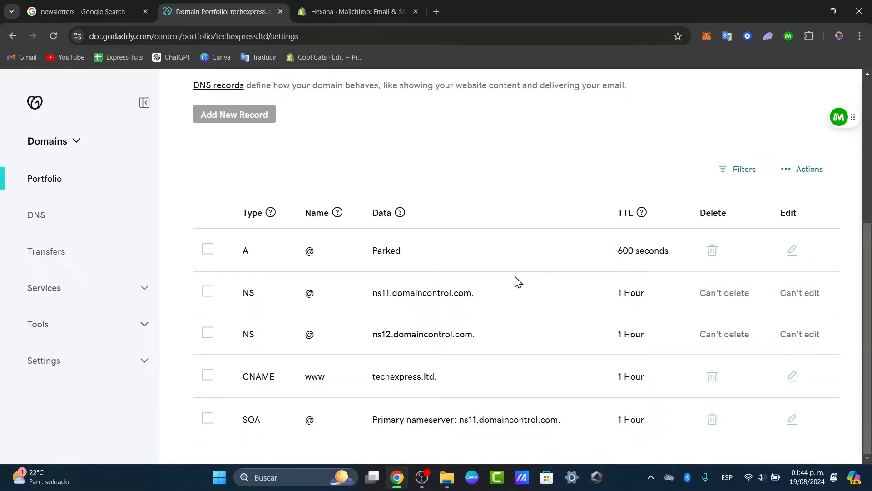
{"action": "scroll", "coordinate": [519, 282], "scroll_direction": "up", "scroll_amount": 3}
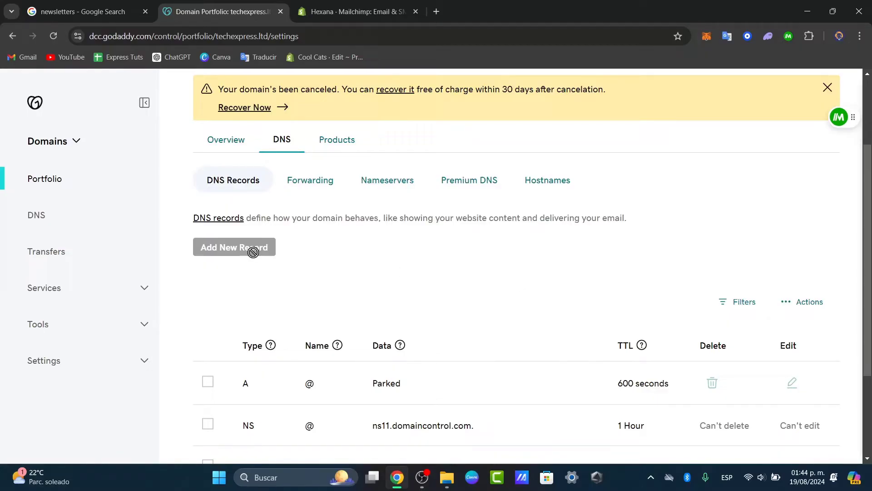
{"action": "scroll", "coordinate": [212, 255], "scroll_direction": "down", "scroll_amount": 3}
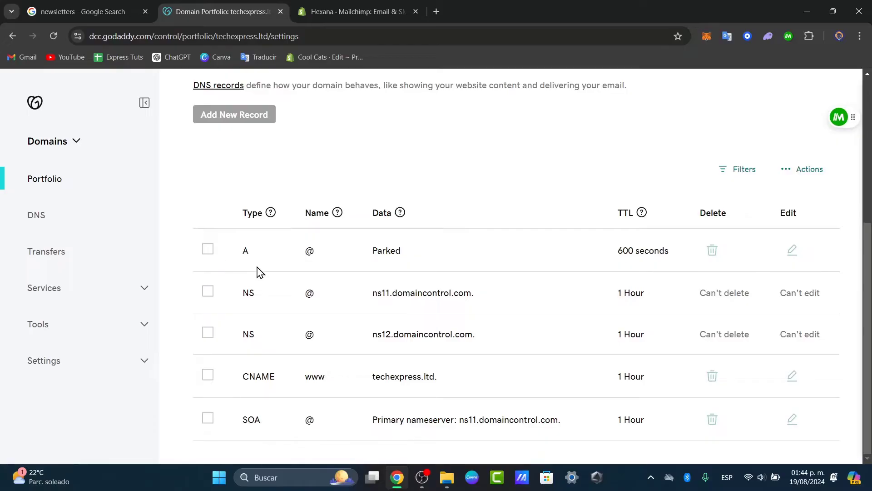
{"action": "left_click_drag", "start_coordinate": [241, 379], "coordinate": [272, 378]}
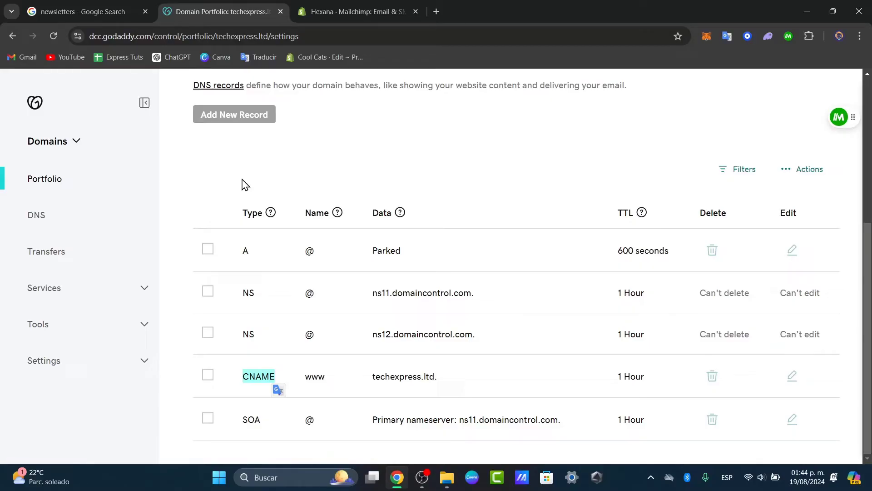
{"action": "left_click", "coordinate": [282, 233]}
{"action": "left_click_drag", "start_coordinate": [370, 378], "coordinate": [444, 380]}
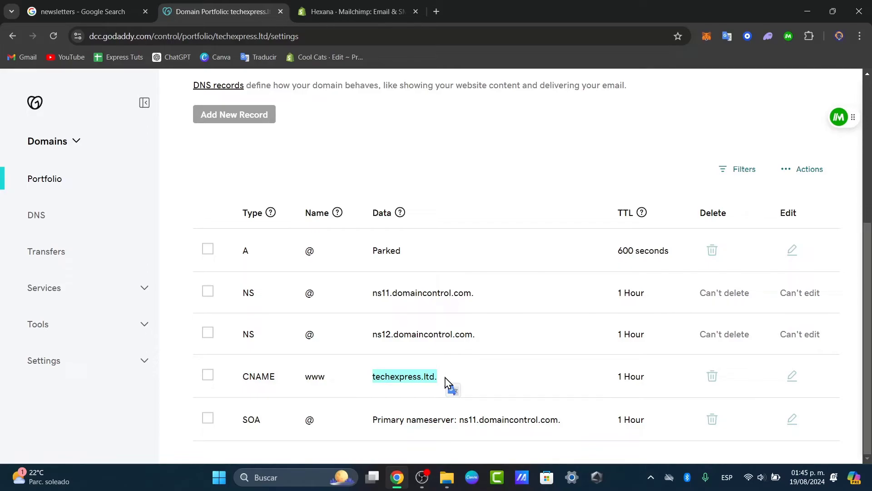
{"action": "left_click_drag", "start_coordinate": [327, 379], "coordinate": [303, 380]}
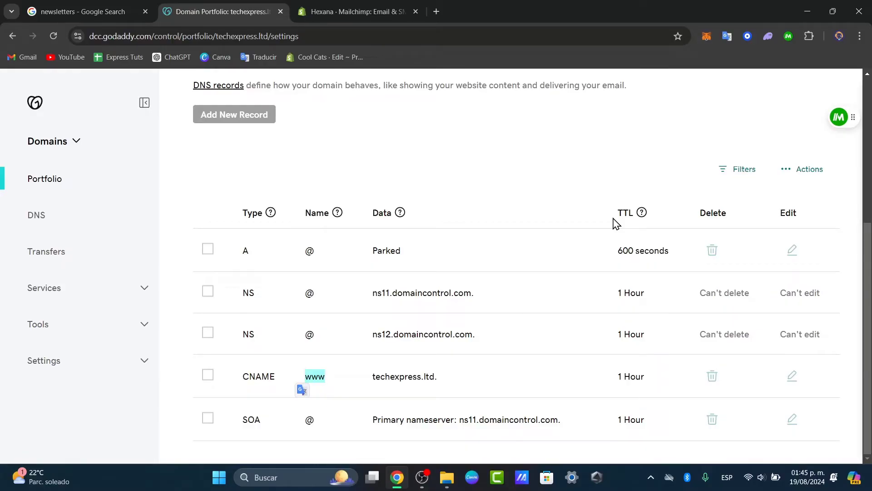
{"action": "left_click_drag", "start_coordinate": [370, 376], "coordinate": [480, 369]}
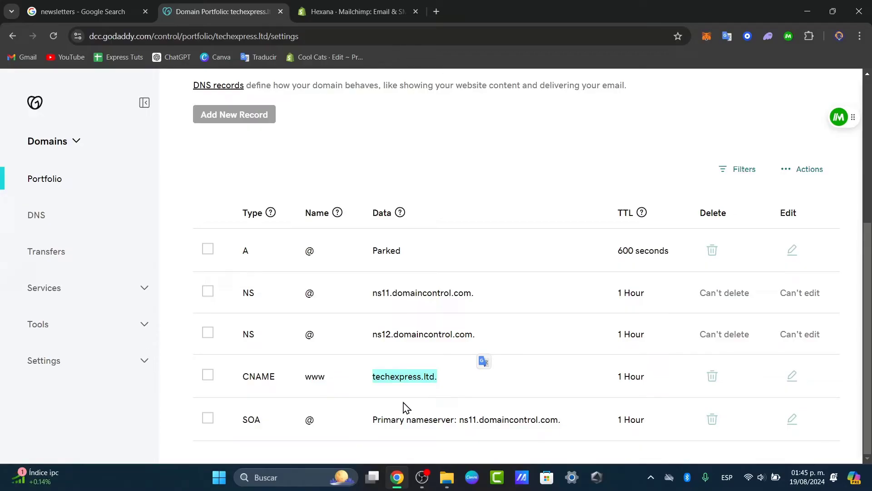
{"action": "left_click", "coordinate": [621, 222]}
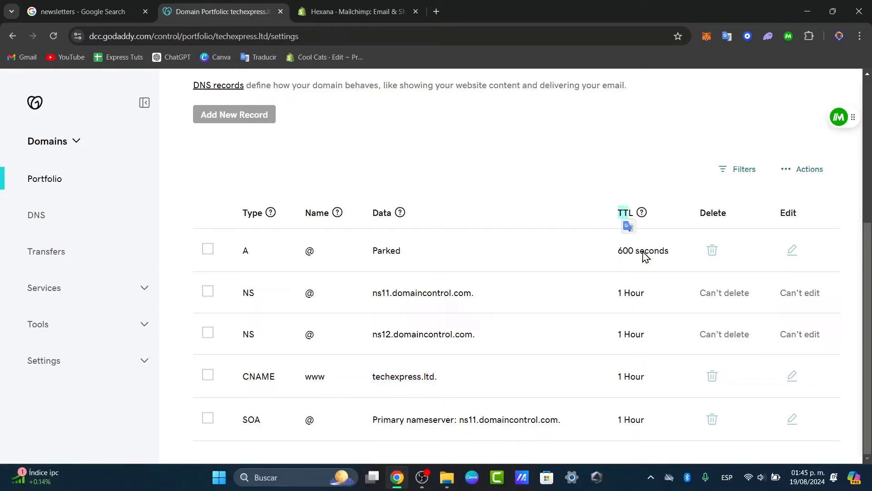
{"action": "left_click_drag", "start_coordinate": [617, 376], "coordinate": [674, 378]}
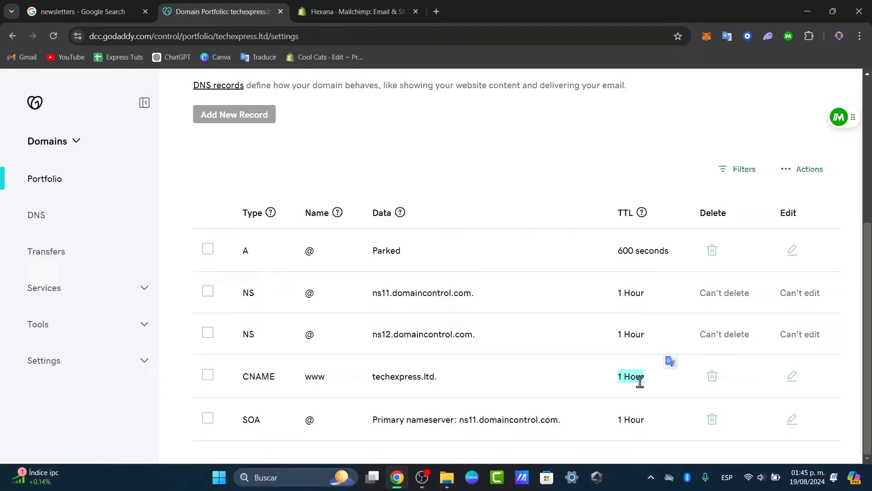
Step: Switch to the techexpress.ltd setup tab, then the Tech Express Videos site
{"action": "scroll", "coordinate": [590, 398], "scroll_direction": "up", "scroll_amount": 5}
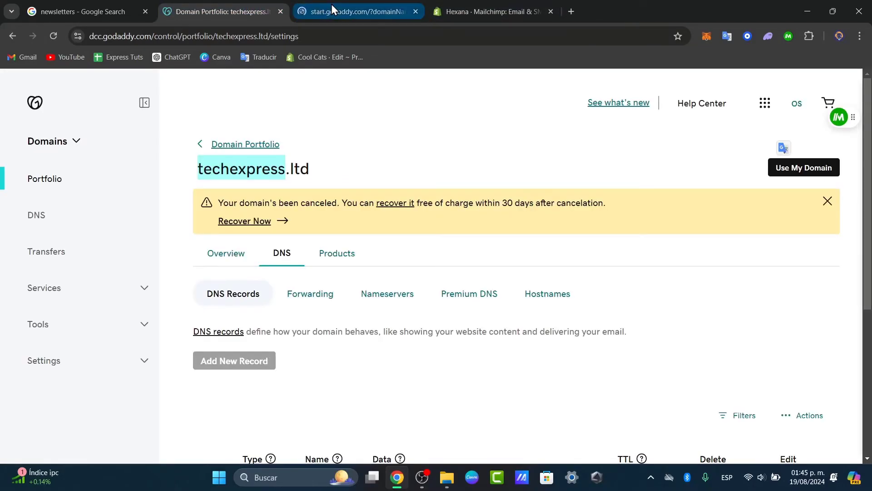
{"action": "left_click", "coordinate": [343, 4]}
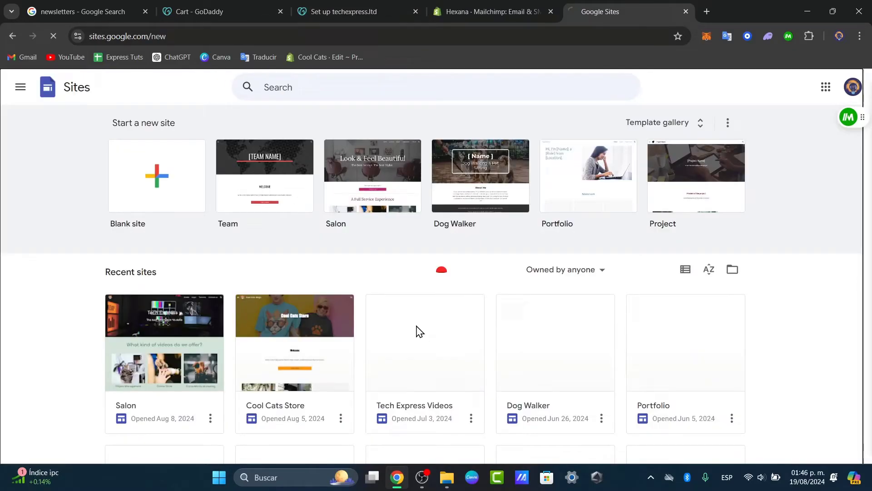
{"action": "left_click", "coordinate": [417, 326]}
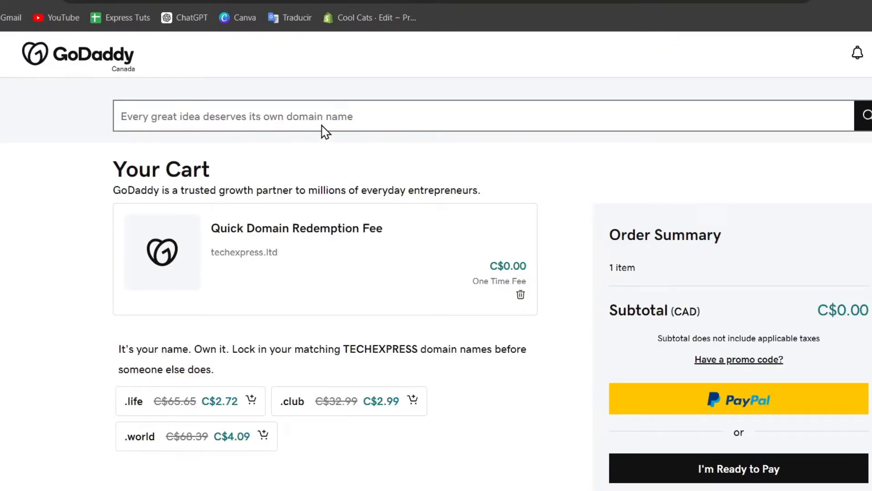
Step: Open the Namecheap login page in a new tab
{"action": "key", "text": "ctrl+t"}
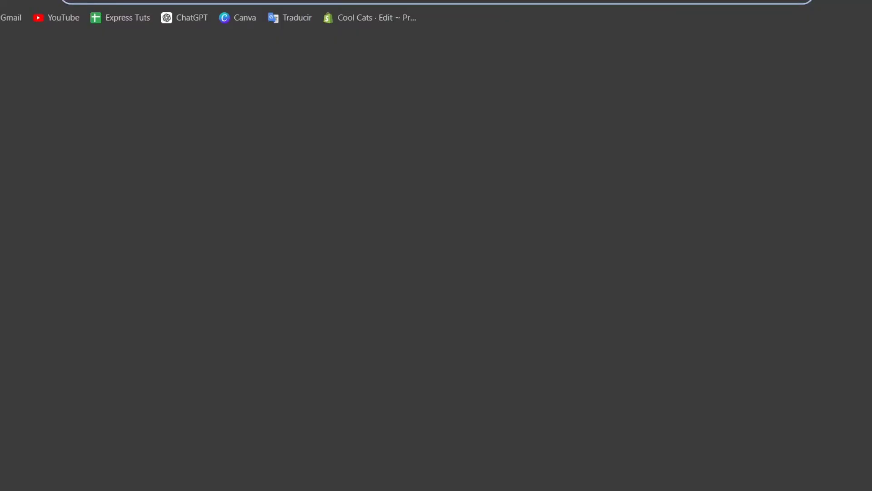
{"action": "type", "text": "nea"}
{"action": "key", "text": "BackSpace"}
{"action": "key", "text": "BackSpace"}
{"action": "type", "text": "a"}
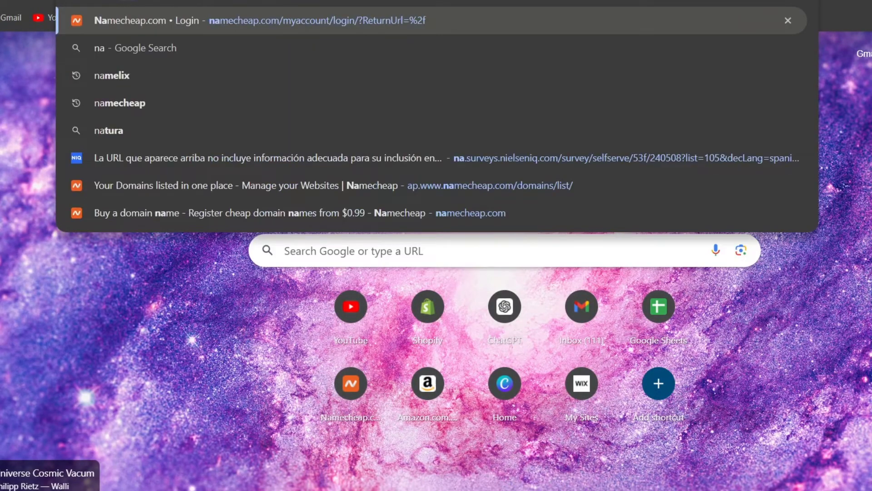
{"action": "key", "text": "Return"}
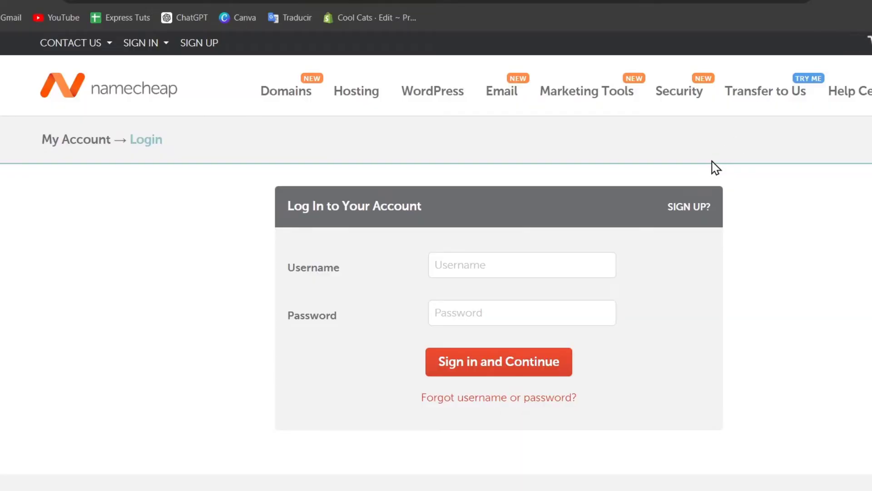
Step: Sign in to Namecheap with the saved username and pasted password
{"action": "left_click", "coordinate": [560, 257]}
{"action": "left_click", "coordinate": [527, 305]}
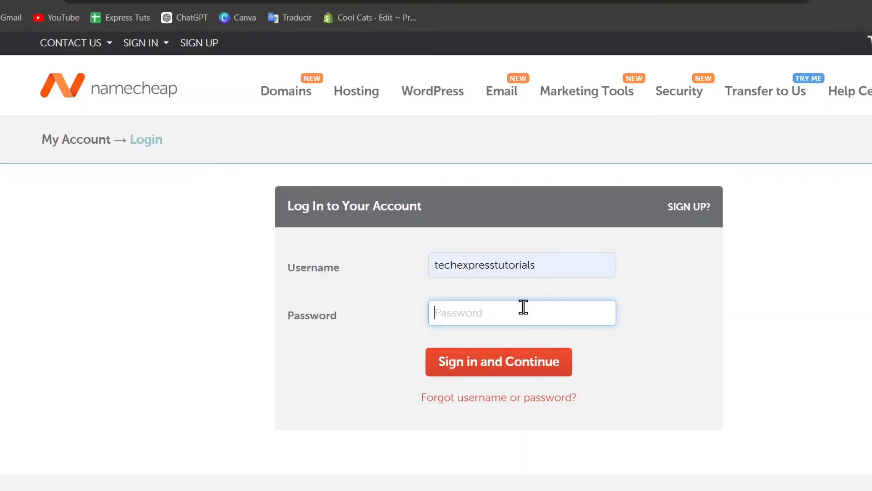
{"action": "key", "text": "ctrl+v"}
{"action": "key", "text": "Return"}
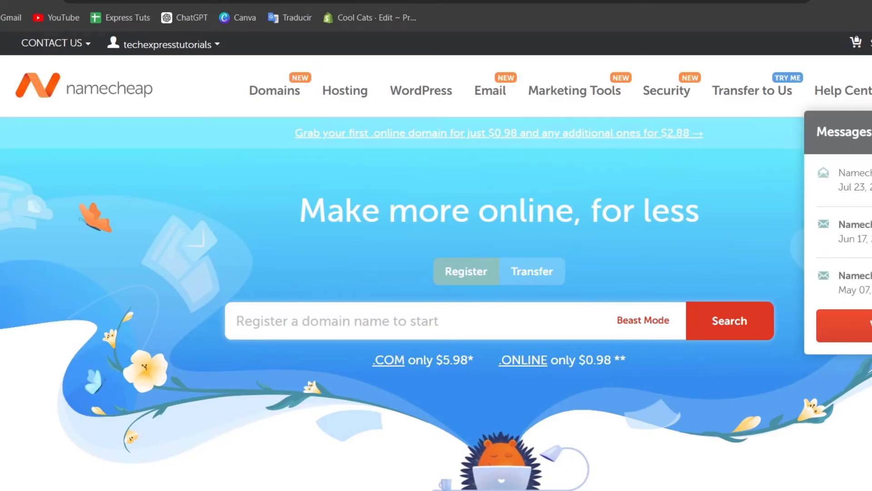
Step: Open techexpress.lat's Advanced DNS tab and scroll to its Host Records
{"action": "mouse_move", "coordinate": [726, 97]}
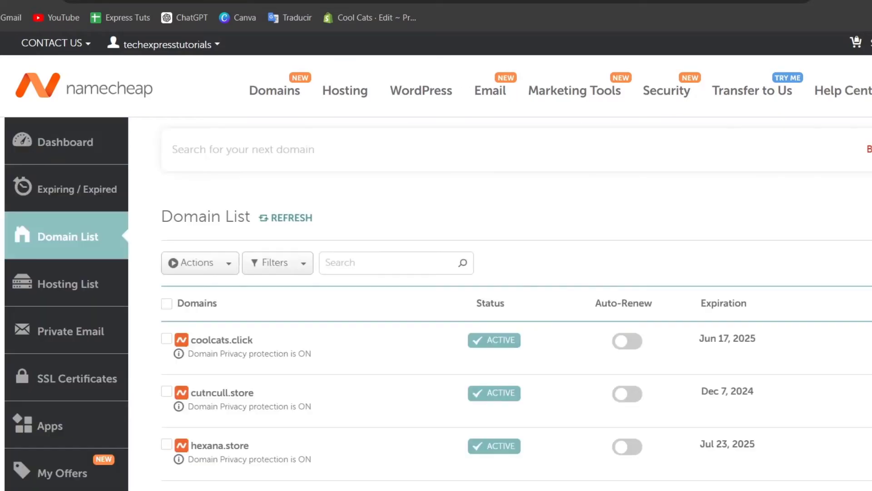
{"action": "scroll", "coordinate": [463, 298], "scroll_direction": "down", "scroll_amount": 3}
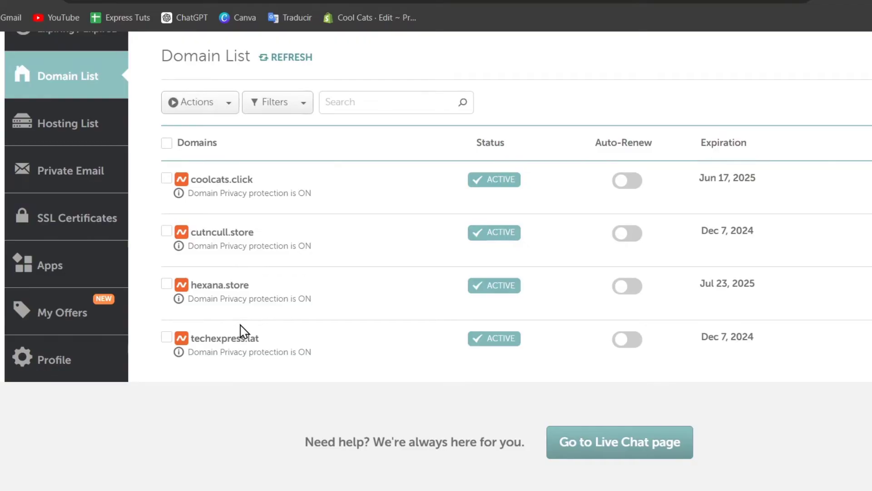
{"action": "left_click", "coordinate": [236, 345]}
{"action": "left_click", "coordinate": [841, 338]}
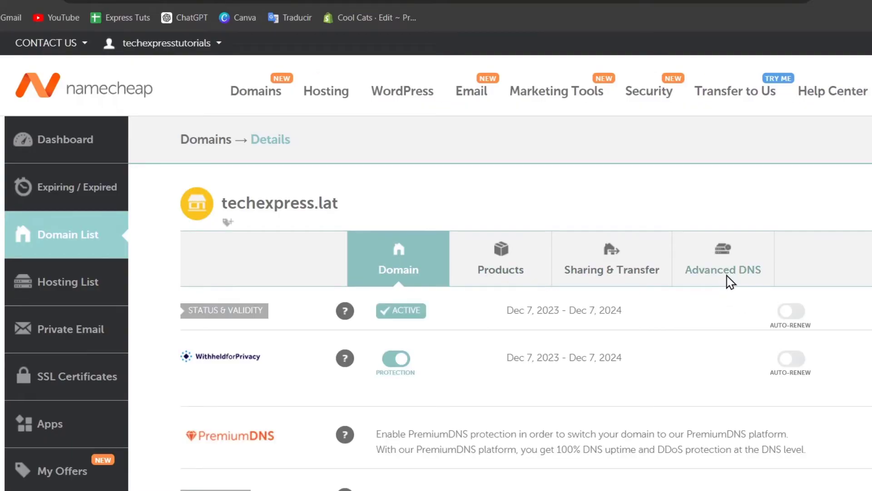
{"action": "left_click", "coordinate": [725, 281]}
{"action": "scroll", "coordinate": [726, 286], "scroll_direction": "down", "scroll_amount": 3}
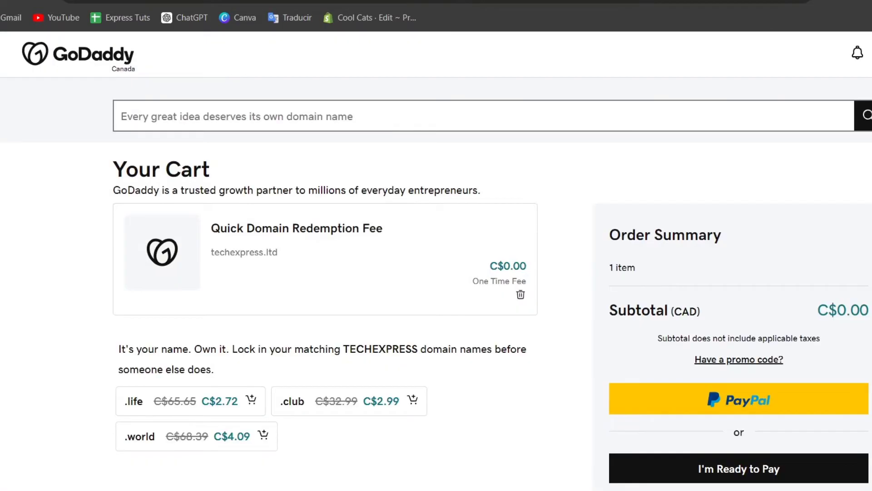
{"action": "scroll", "coordinate": [488, 339], "scroll_direction": "down", "scroll_amount": 5}
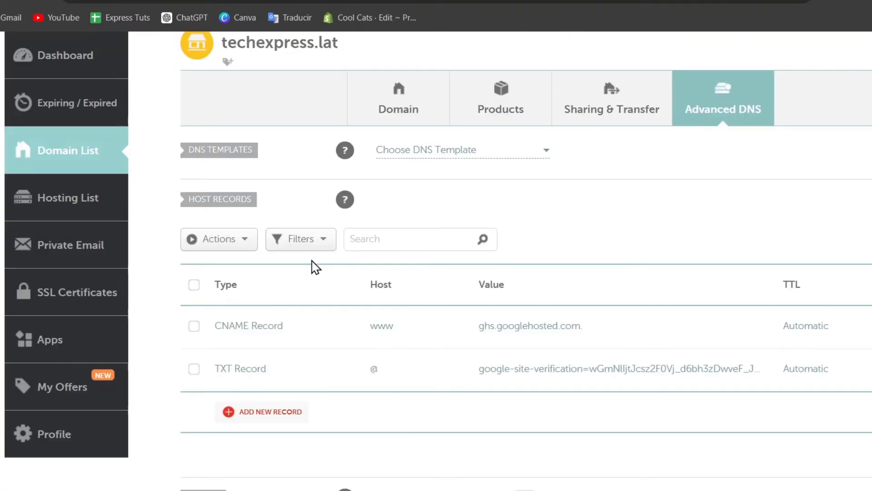
Step: Add a new CNAME Record row with host 'blog'
{"action": "scroll", "coordinate": [343, 267], "scroll_direction": "down", "scroll_amount": 3}
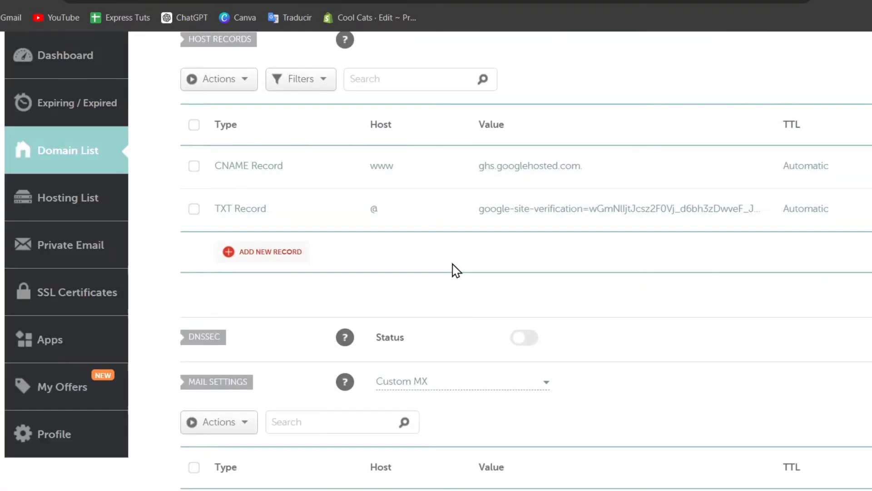
{"action": "left_click", "coordinate": [294, 252]}
{"action": "left_click", "coordinate": [296, 249]}
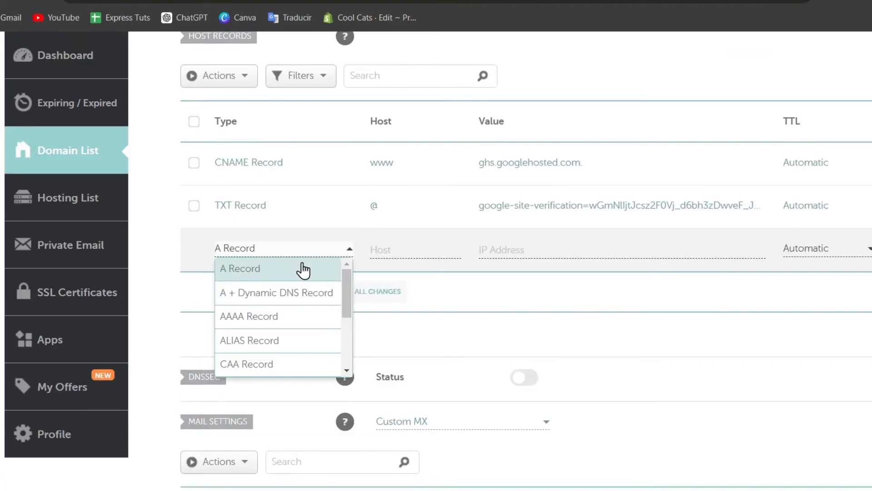
{"action": "scroll", "coordinate": [302, 319], "scroll_direction": "down", "scroll_amount": 3}
{"action": "left_click", "coordinate": [291, 269]}
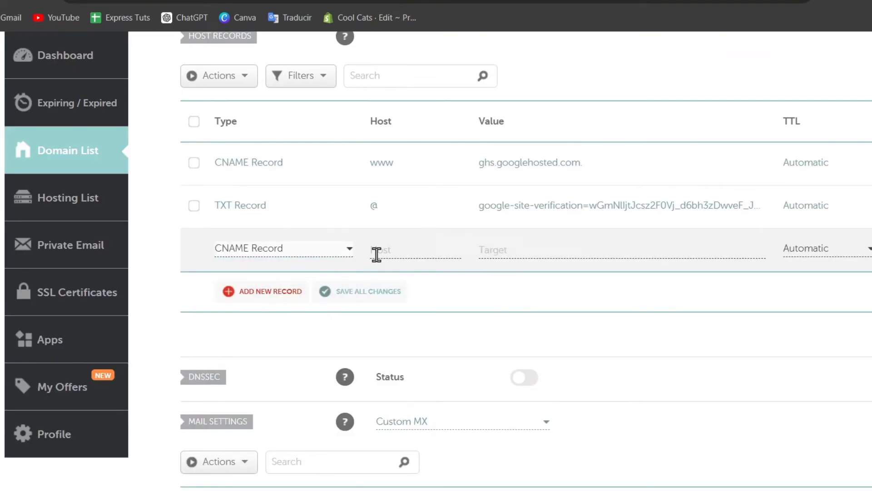
{"action": "left_click", "coordinate": [404, 252]}
{"action": "type", "text": "blog"}
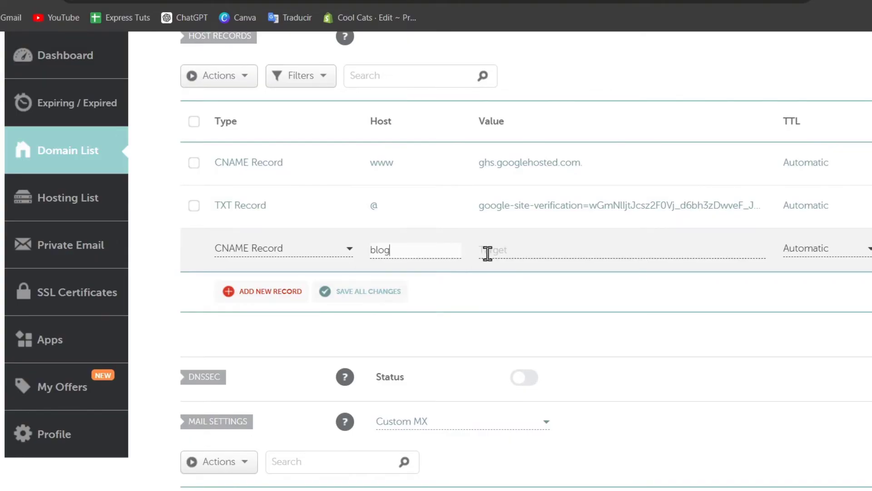
Step: Copy techexpress.lat, paste it as the CNAME target, and save the record
{"action": "left_click", "coordinate": [495, 251]}
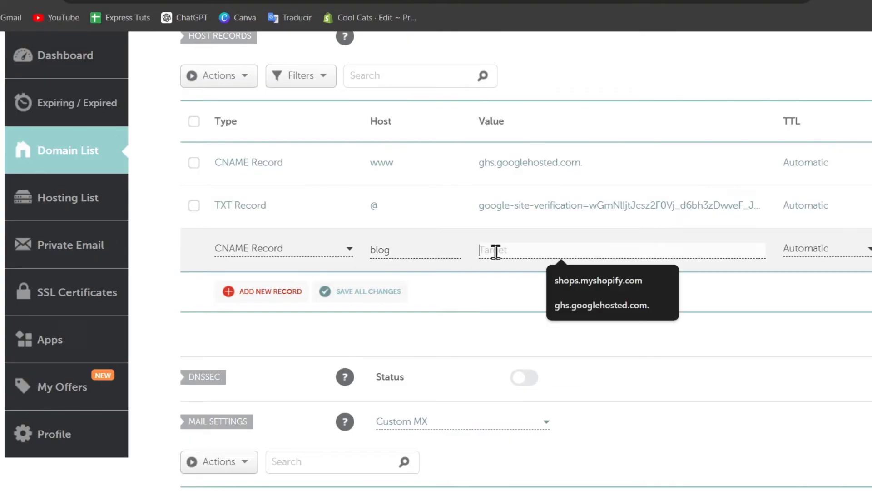
{"action": "scroll", "coordinate": [496, 251], "scroll_direction": "up", "scroll_amount": 7}
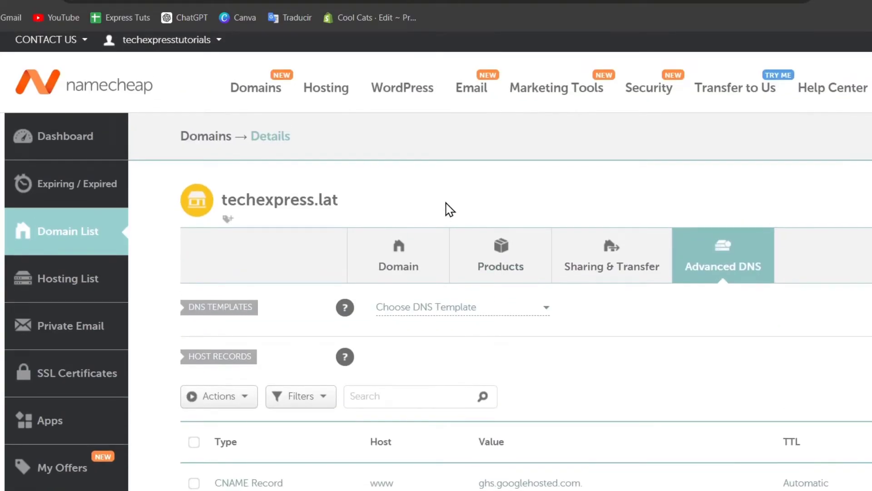
{"action": "left_click_drag", "start_coordinate": [338, 200], "coordinate": [217, 205]}
{"action": "key", "text": "ctrl+c"}
{"action": "scroll", "coordinate": [438, 233], "scroll_direction": "down", "scroll_amount": 4}
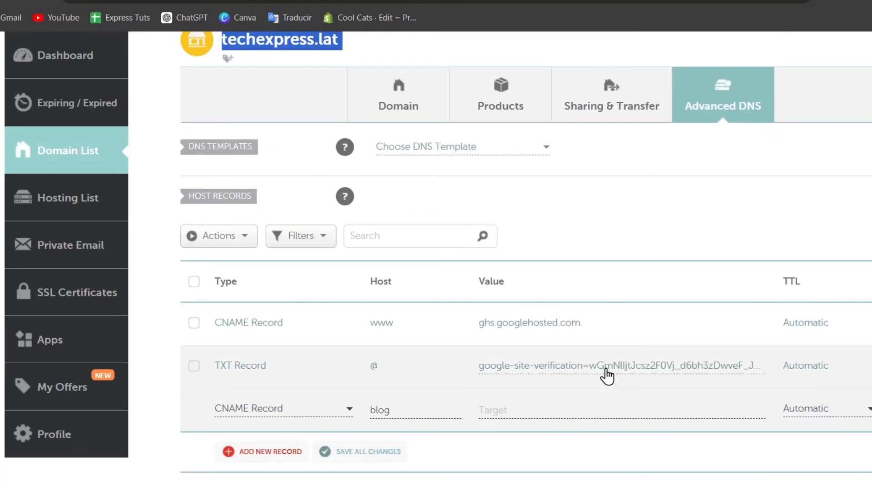
{"action": "left_click", "coordinate": [604, 410]}
{"action": "key", "text": "ctrl+v"}
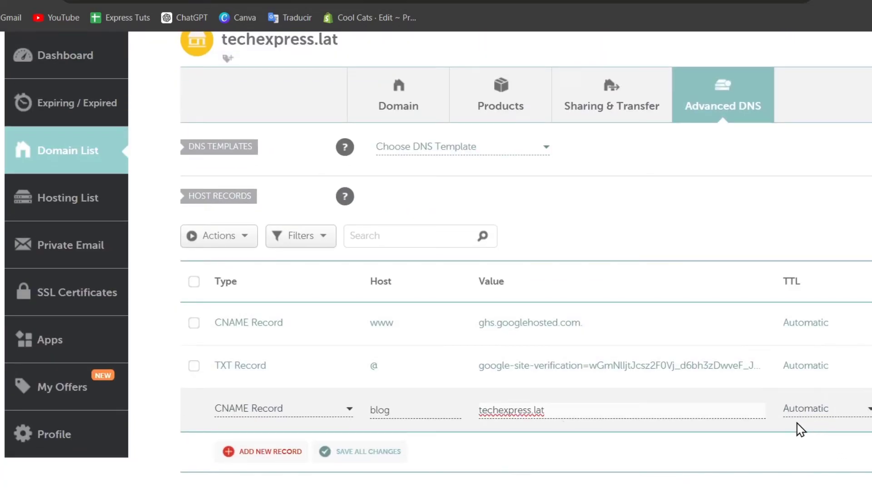
{"action": "left_click", "coordinate": [823, 427]}
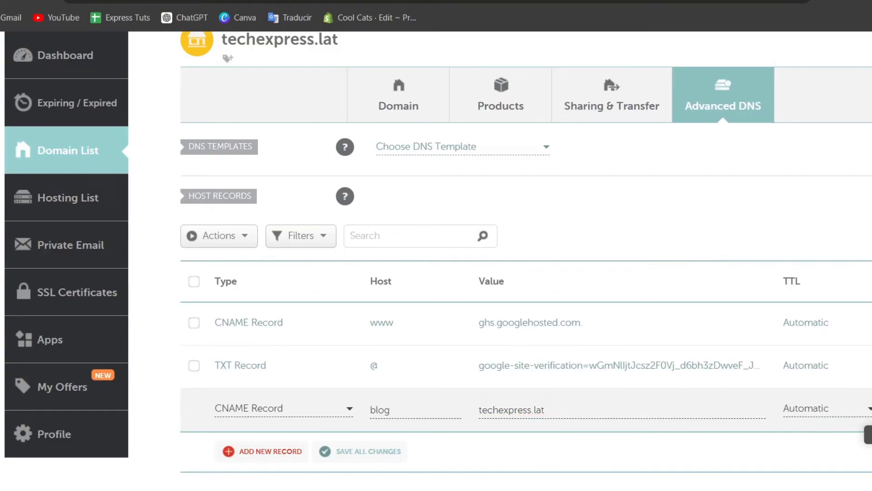
{"action": "left_click", "coordinate": [868, 434]}
{"action": "scroll", "coordinate": [389, 267], "scroll_direction": "down", "scroll_amount": 3}
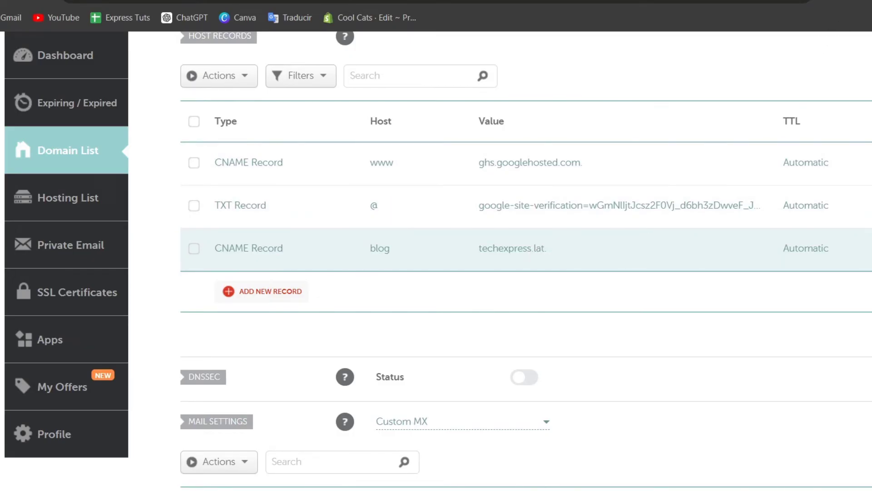
Step: Visit blog.techexpress.lat in a new tab, then return to the Namecheap tab
{"action": "key", "text": "ctrl+t"}
{"action": "type", "text": "blog."}
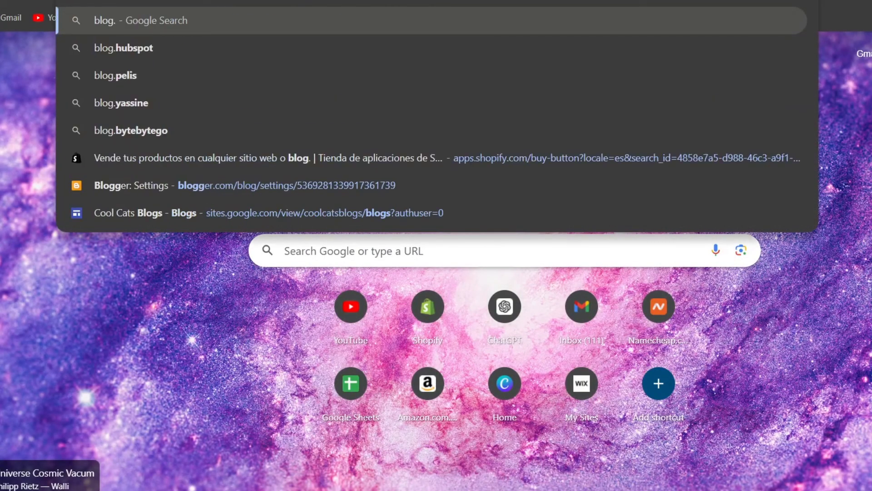
{"action": "type", "text": "techexpress.lat"}
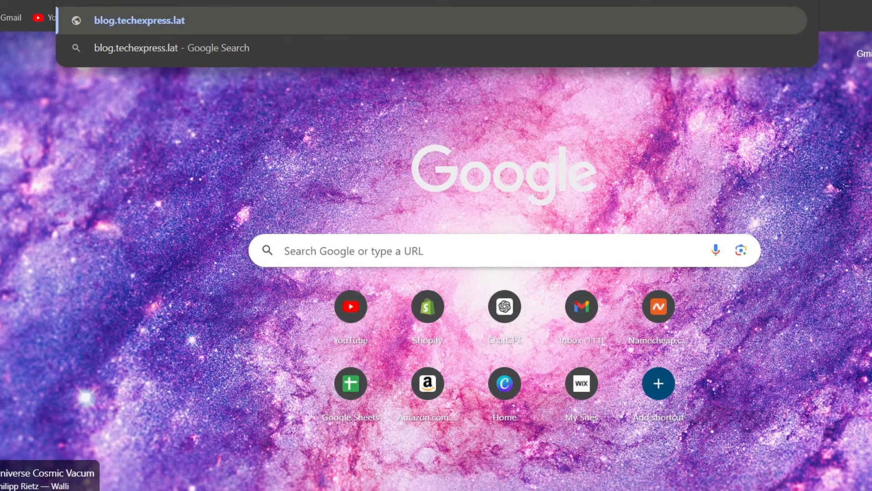
{"action": "key", "text": "Return"}
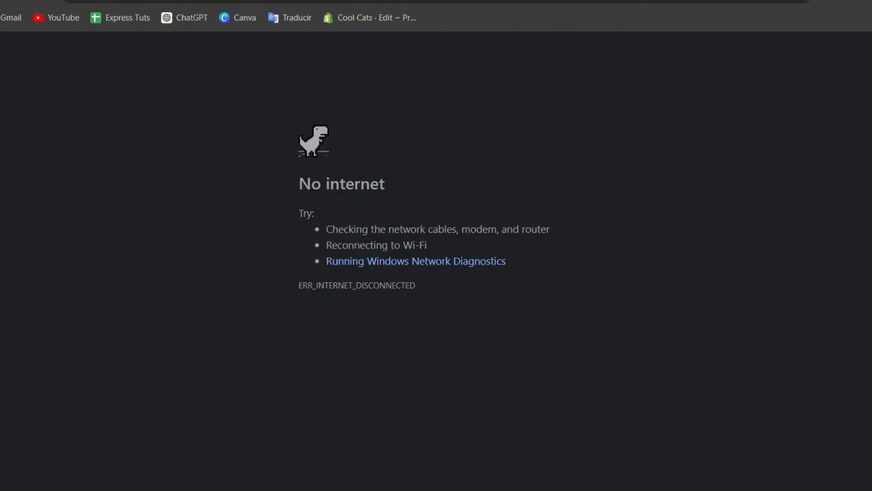
{"action": "key", "text": "ctrl+shift+Tab"}
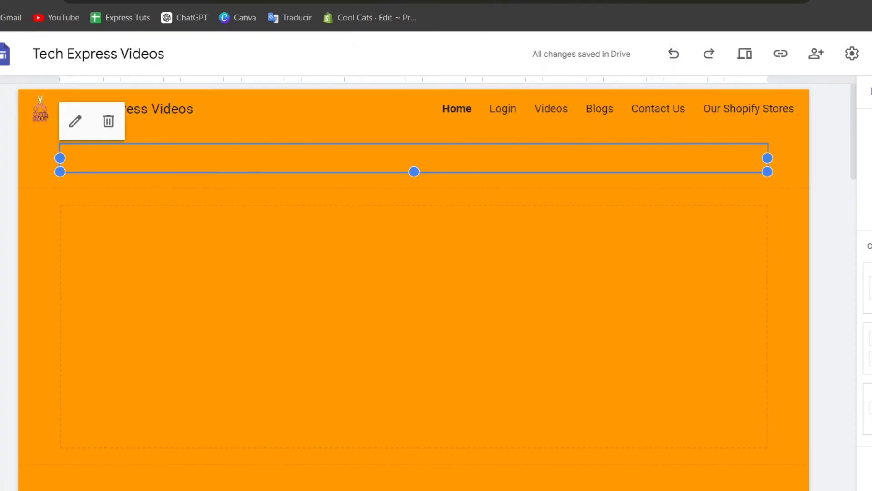
{"action": "scroll", "coordinate": [477, 219], "scroll_direction": "down", "scroll_amount": 3}
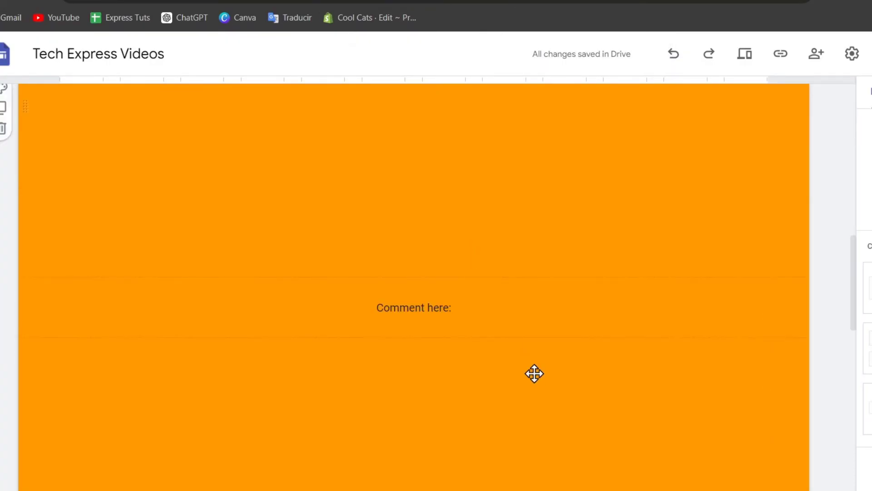
{"action": "scroll", "coordinate": [535, 374], "scroll_direction": "down", "scroll_amount": 5}
{"action": "scroll", "coordinate": [534, 374], "scroll_direction": "up", "scroll_amount": 10}
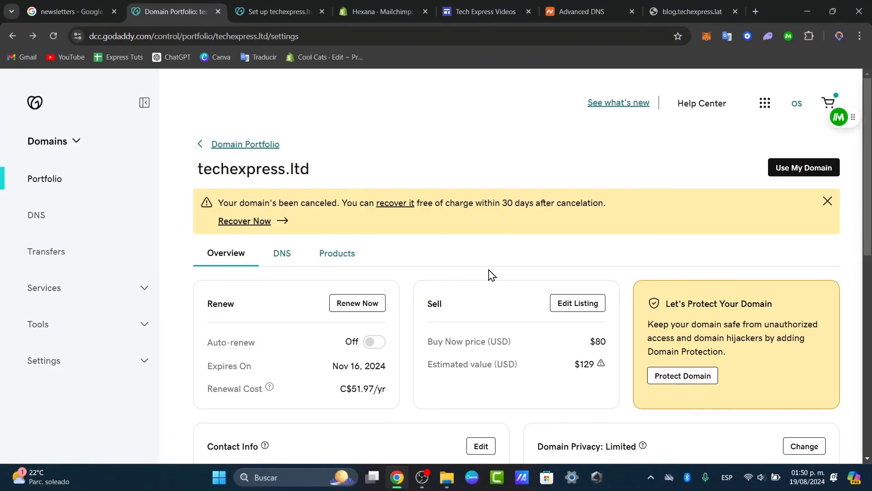
{"action": "scroll", "coordinate": [492, 275], "scroll_direction": "down", "scroll_amount": 8}
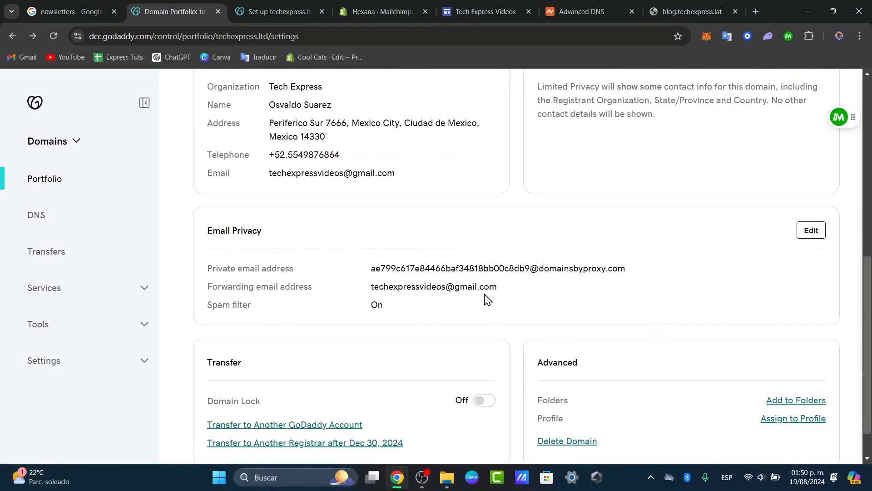
{"action": "scroll", "coordinate": [488, 300], "scroll_direction": "down", "scroll_amount": 1}
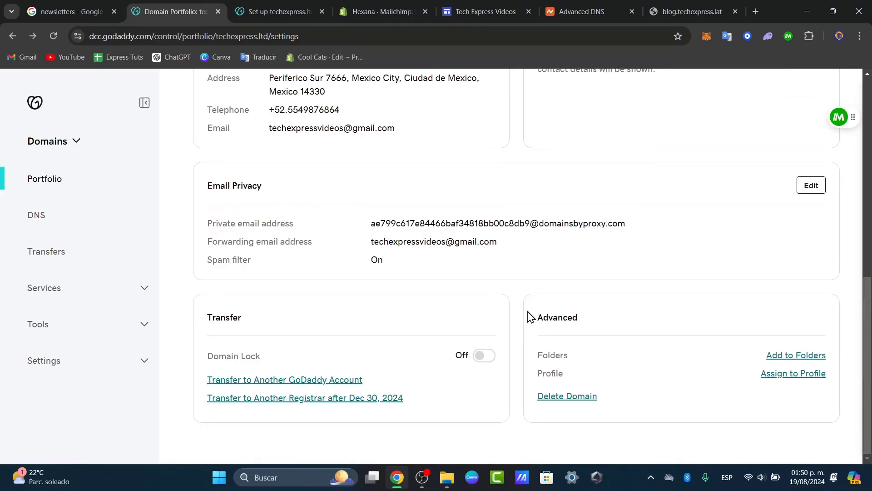
{"action": "left_click_drag", "start_coordinate": [530, 317], "coordinate": [603, 324]}
{"action": "scroll", "coordinate": [571, 330], "scroll_direction": "up", "scroll_amount": 10}
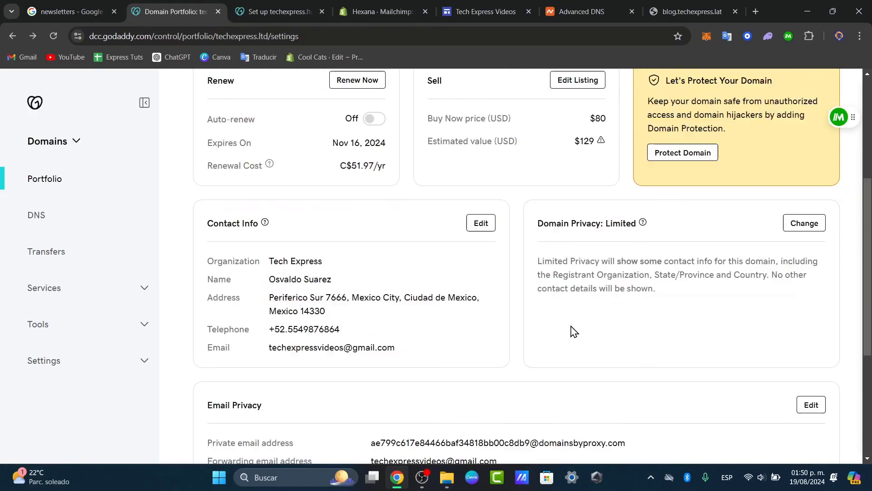